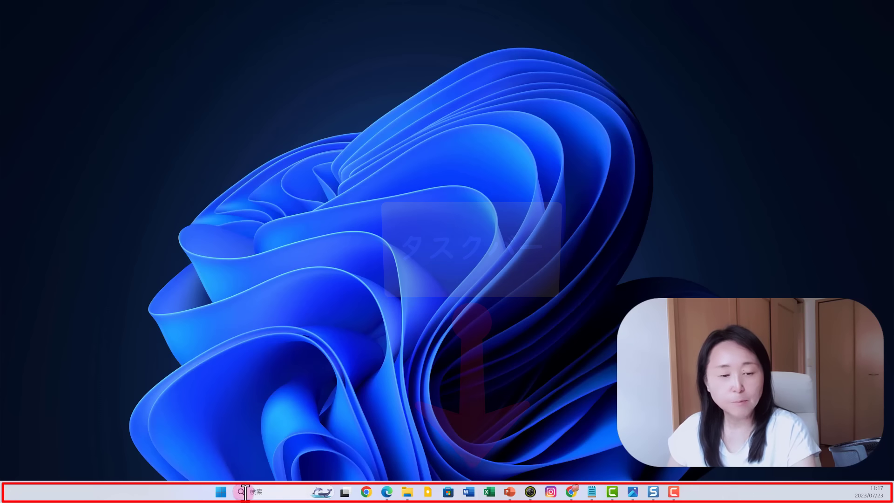
- Open the full list of installed apps from the Start menu
{"action": "left_click", "coordinate": [221, 492]}
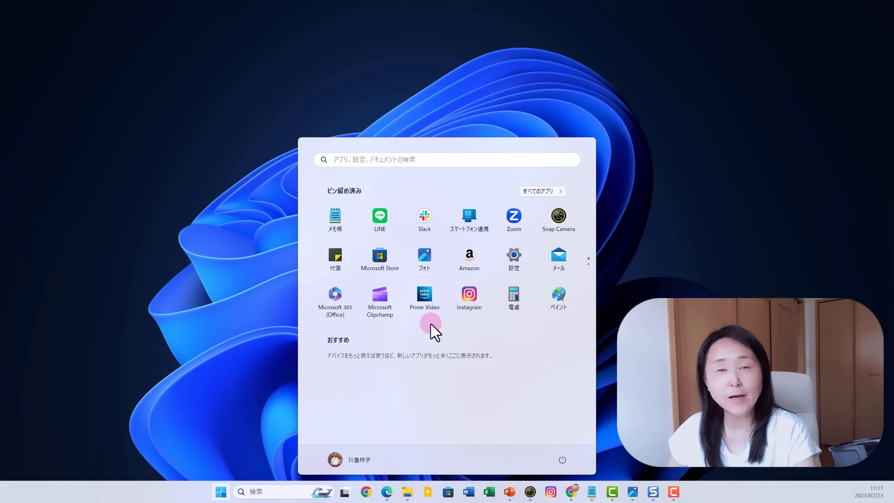
{"action": "left_click", "coordinate": [255, 111]}
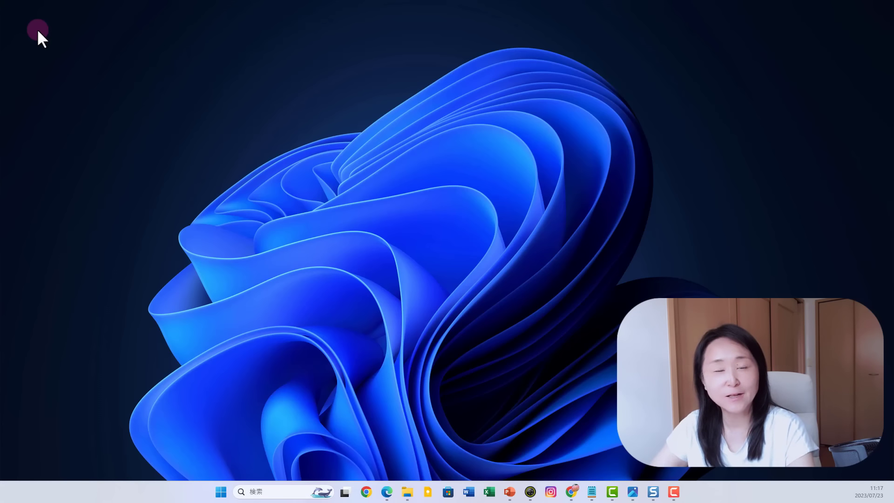
{"action": "left_click", "coordinate": [222, 492]}
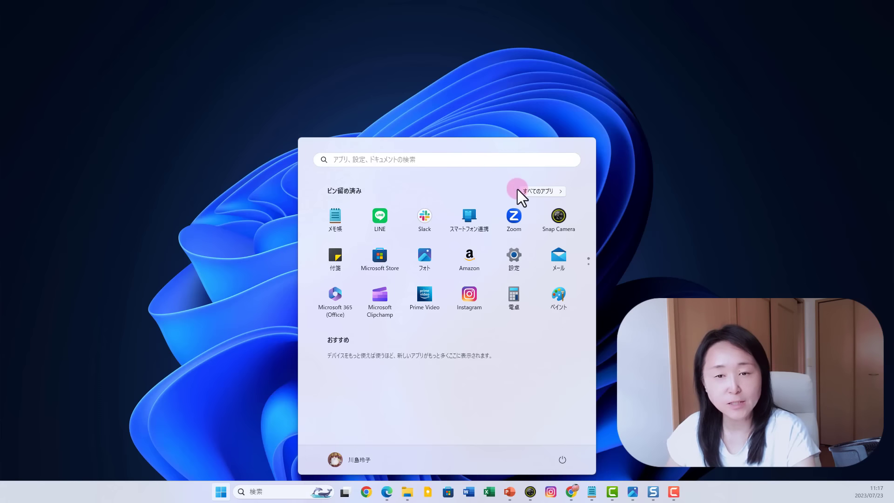
{"action": "left_click", "coordinate": [542, 194]}
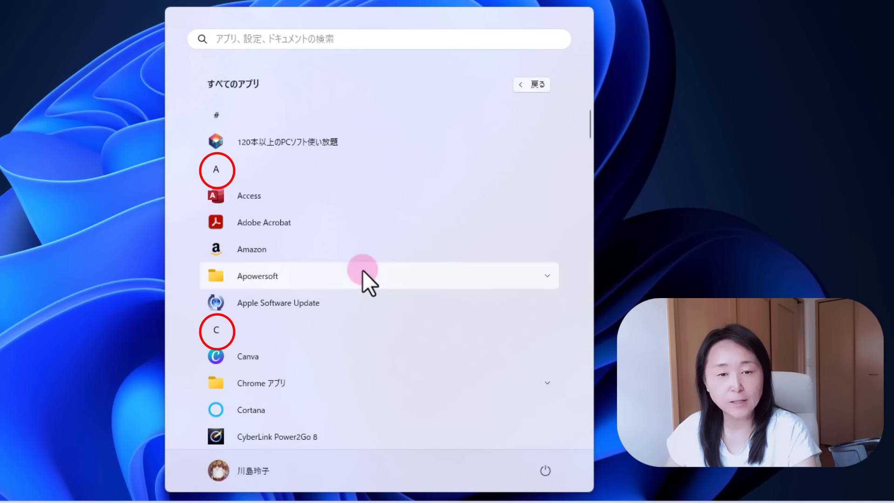
- Browse the alphabetical list of installed apps down to the S entries and return to its beginning
{"action": "scroll", "coordinate": [363, 275], "scroll_direction": "down", "scroll_amount": 10}
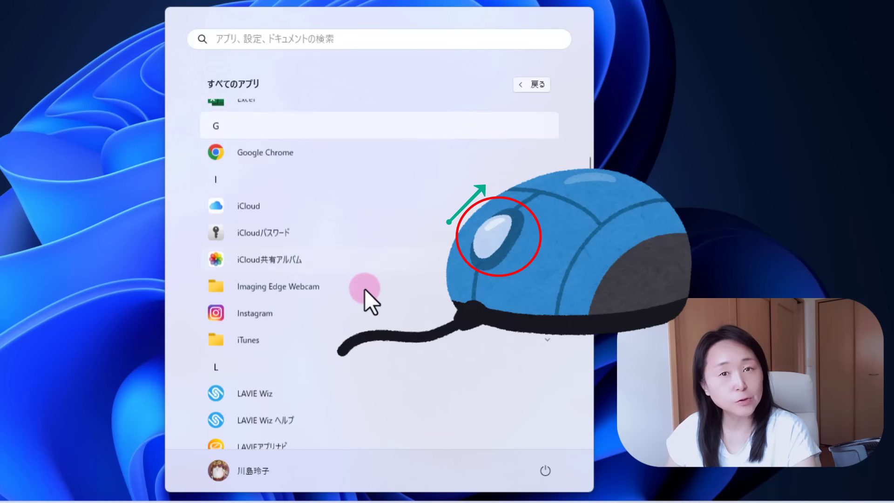
{"action": "scroll", "coordinate": [365, 290], "scroll_direction": "down", "scroll_amount": 5}
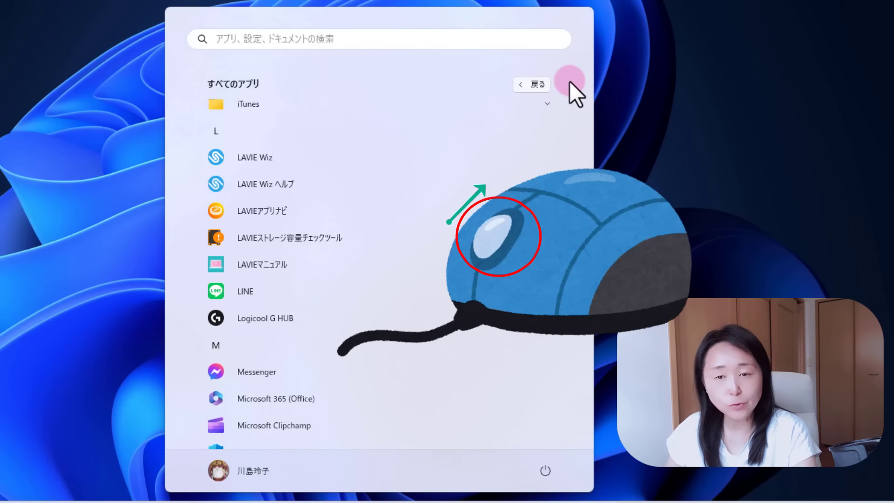
{"action": "mouse_move", "coordinate": [582, 159]}
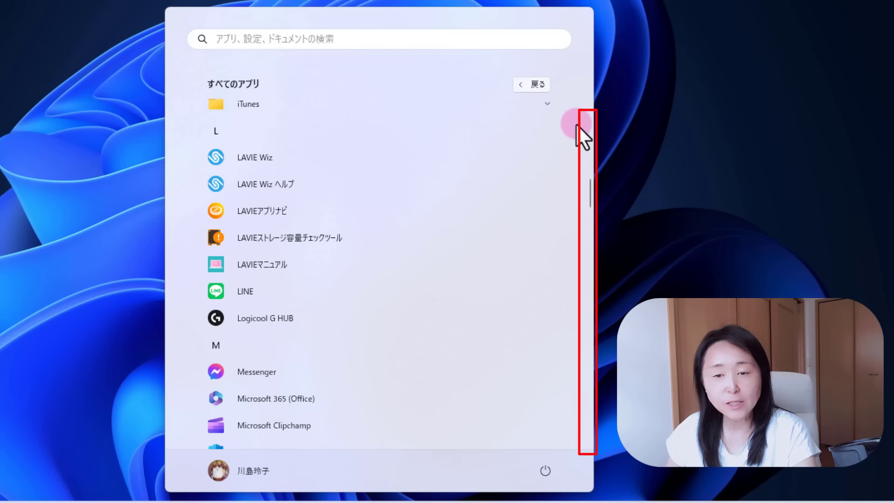
{"action": "mouse_move", "coordinate": [590, 138]}
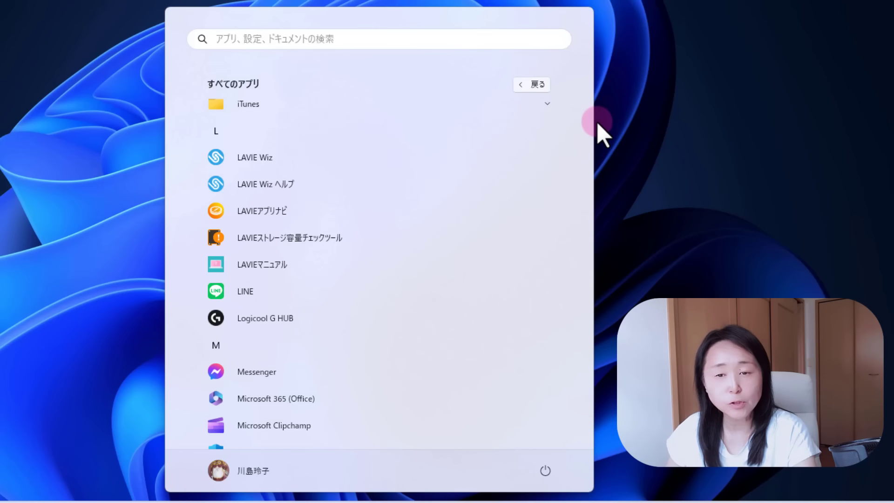
{"action": "mouse_move", "coordinate": [590, 191]}
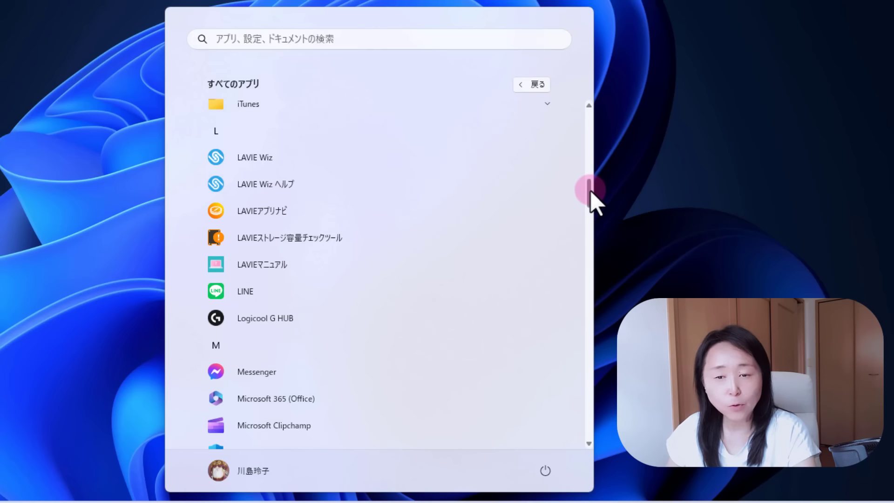
{"action": "left_click_drag", "start_coordinate": [591, 191], "coordinate": [596, 263]}
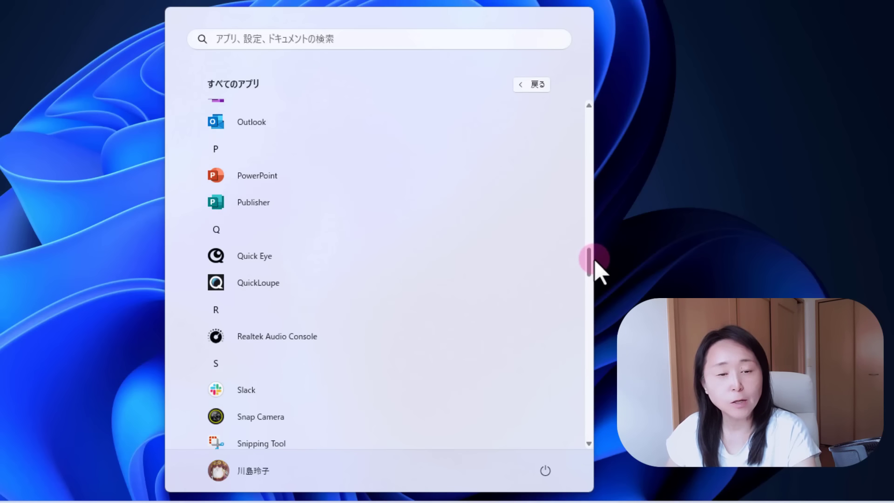
{"action": "left_click_drag", "start_coordinate": [596, 263], "coordinate": [545, 113]}
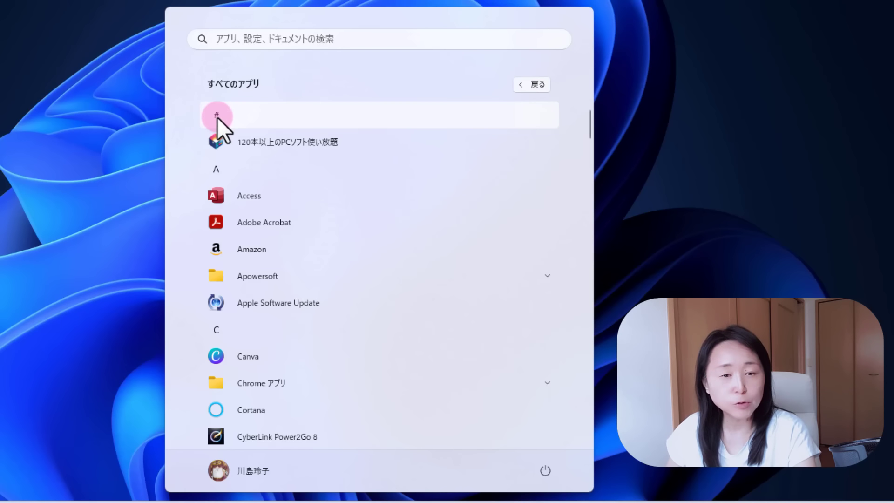
- Jump to the W section of the app list and launch Word
{"action": "left_click", "coordinate": [312, 111]}
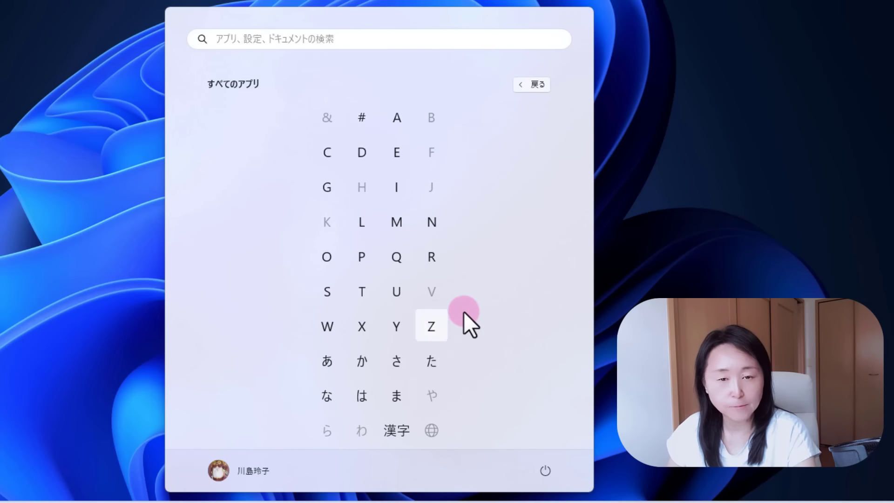
{"action": "left_click", "coordinate": [332, 333]}
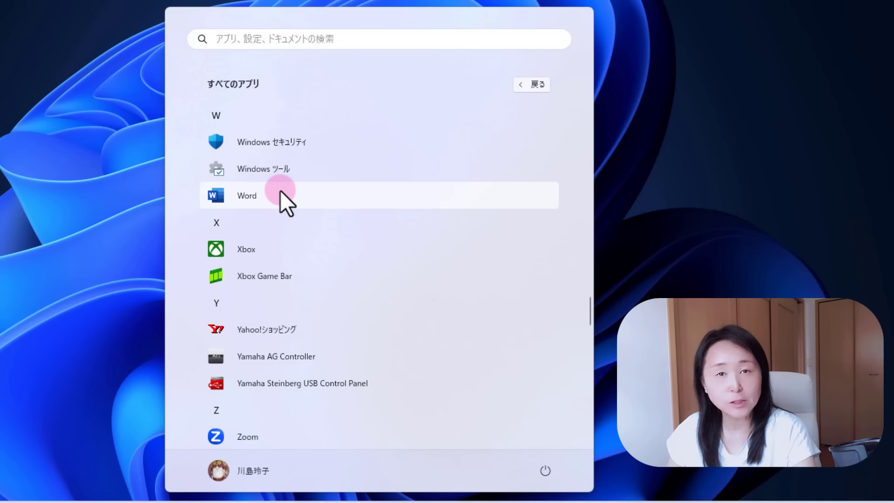
{"action": "right_click", "coordinate": [236, 194]}
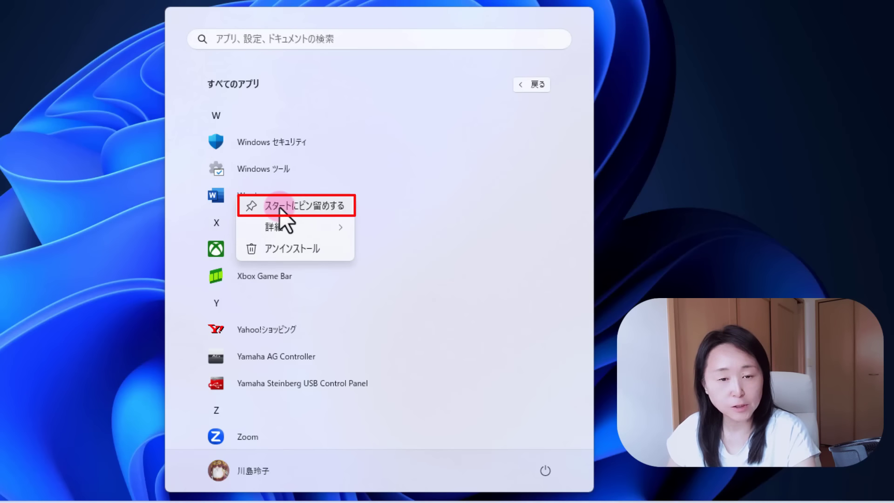
{"action": "mouse_move", "coordinate": [275, 227]}
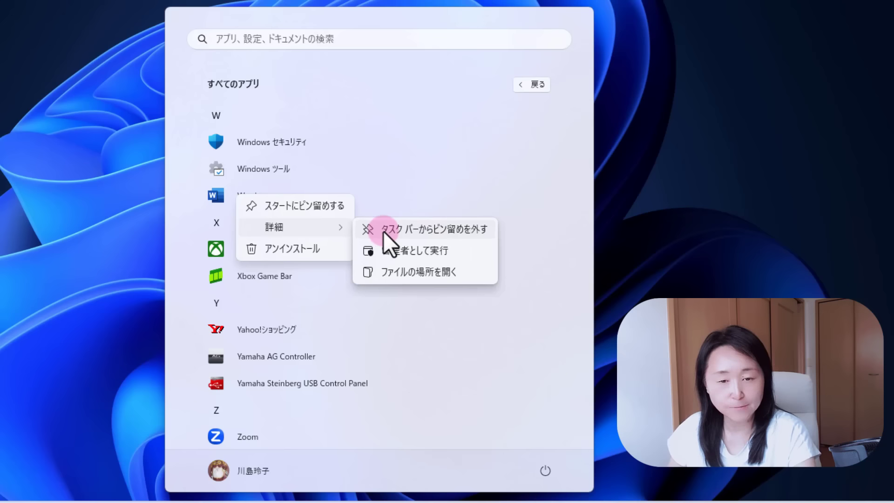
{"action": "left_click", "coordinate": [217, 196]}
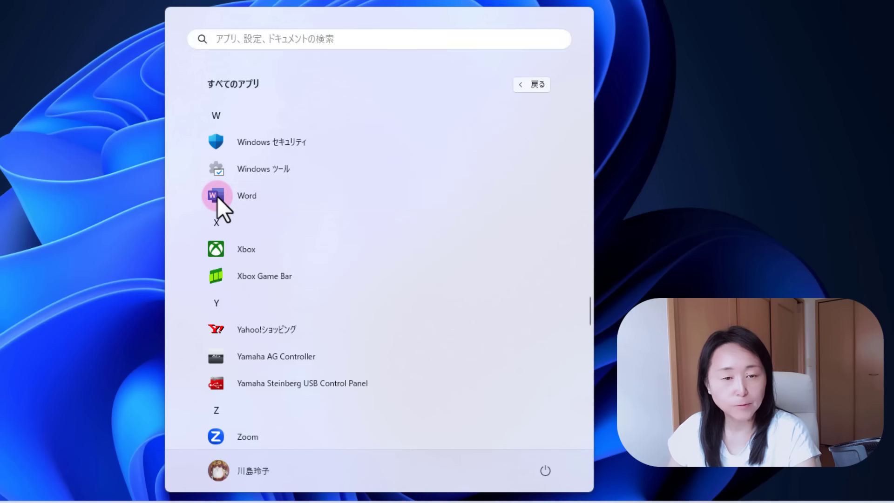
{"action": "left_click", "coordinate": [217, 196]}
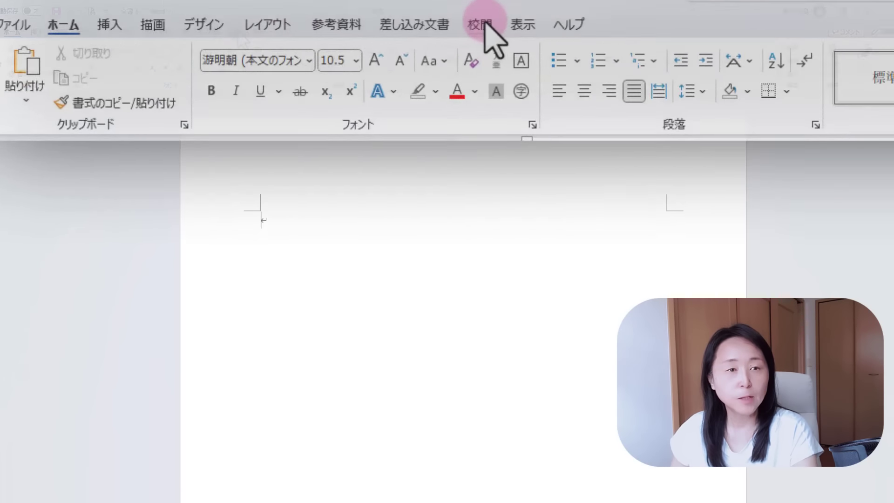
- Look through Word's Review (校閲) and View (表示) commands and return to the Home (ホーム) commands
{"action": "left_click", "coordinate": [234, 32]}
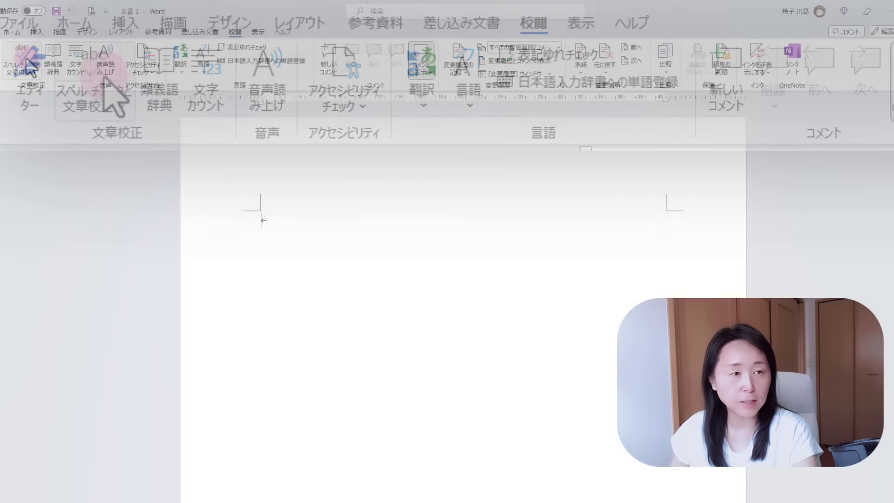
{"action": "left_click", "coordinate": [74, 23]}
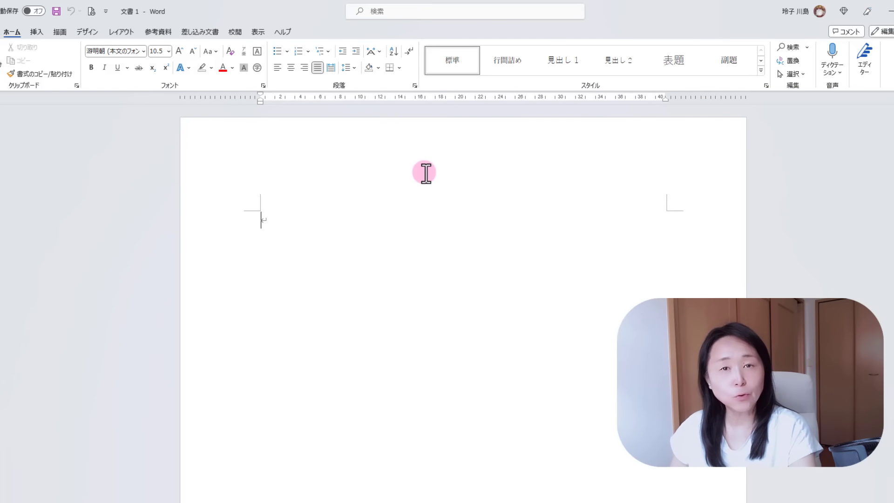
{"action": "left_click", "coordinate": [234, 31]}
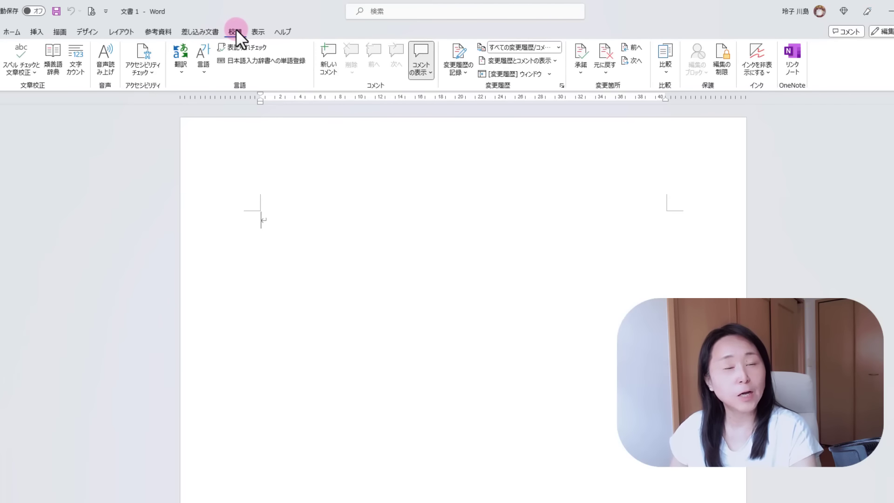
{"action": "left_click", "coordinate": [259, 32]}
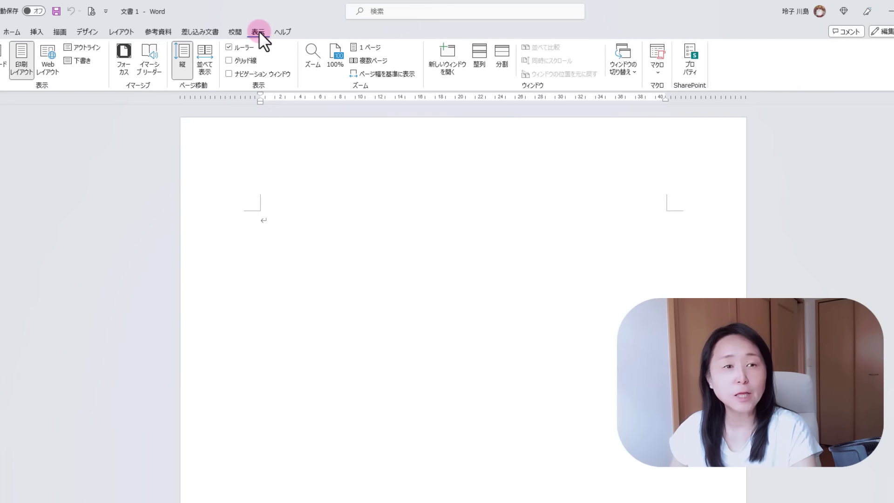
{"action": "left_click", "coordinate": [11, 32]}
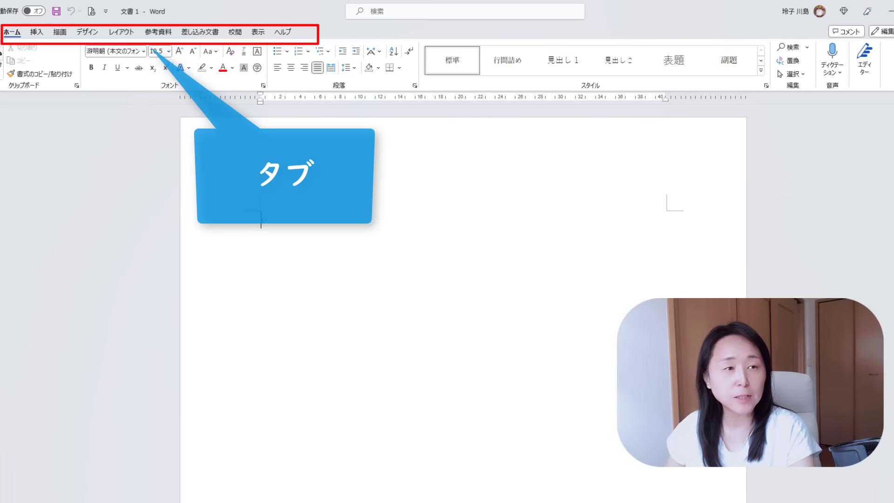
{"action": "left_click", "coordinate": [12, 34]}
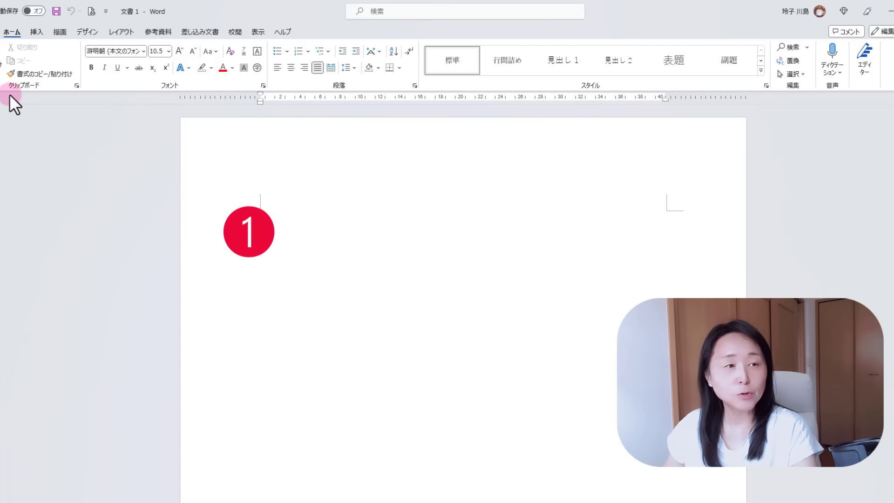
{"action": "left_click", "coordinate": [13, 35]}
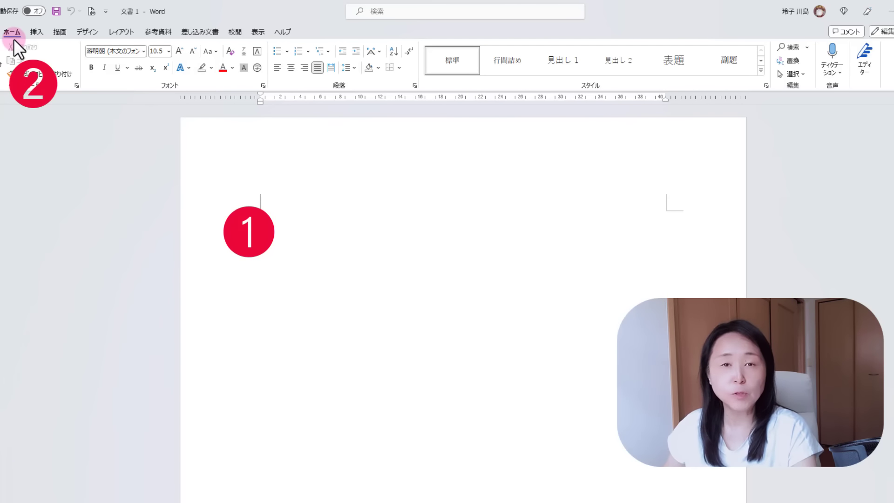
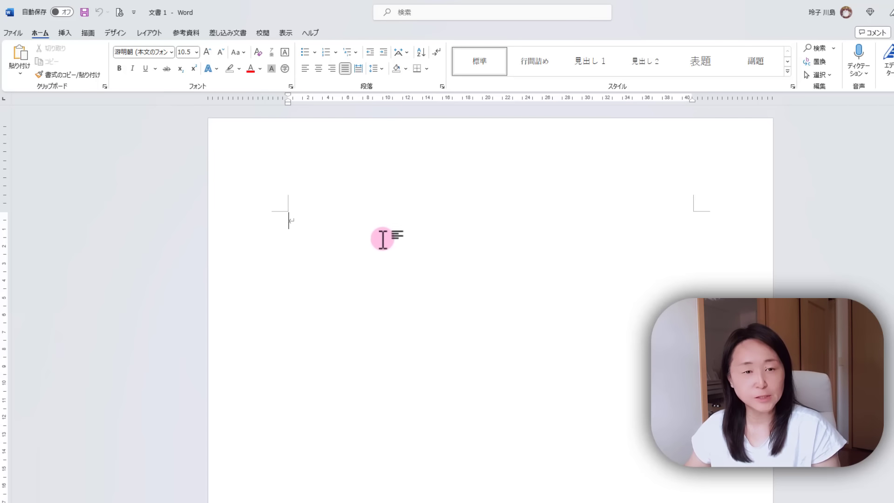
- Bring up the Save As (名前を付けて保存) page for the blank document
{"action": "left_click", "coordinate": [10, 32]}
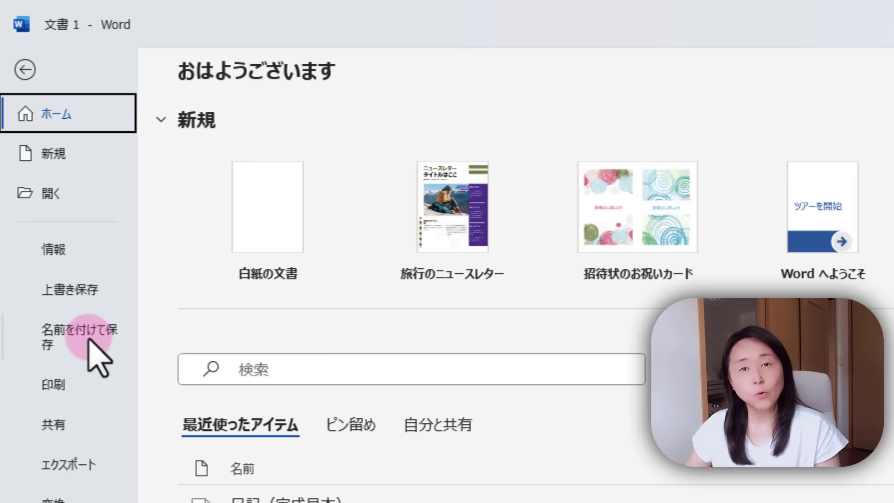
{"action": "left_click", "coordinate": [91, 293]}
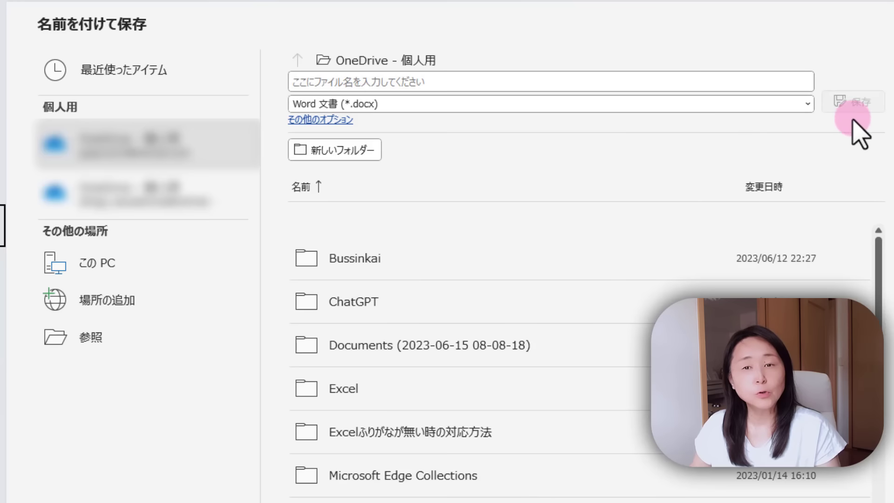
{"action": "left_click", "coordinate": [354, 82]}
{"action": "type", "text": "あ"}
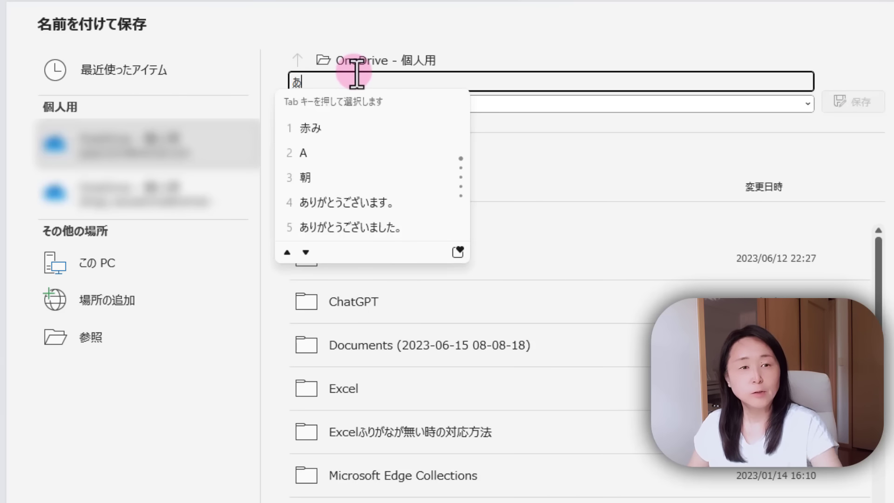
{"action": "key", "text": "Return"}
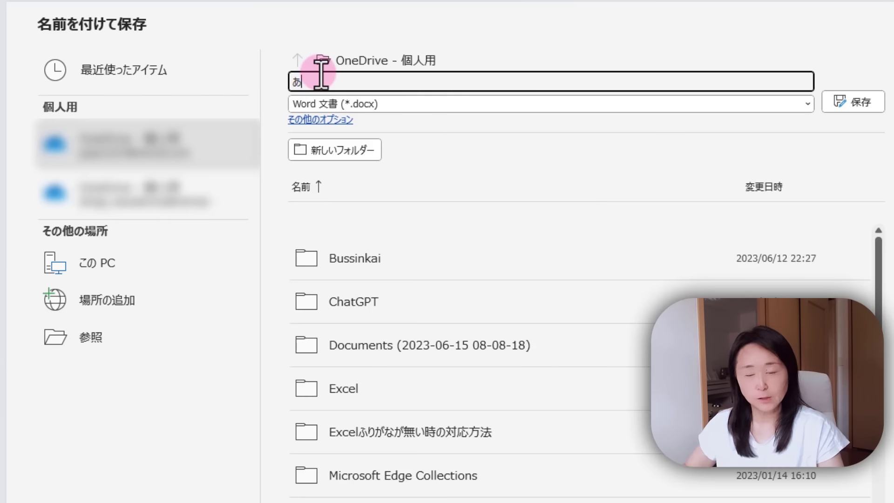
{"action": "key", "text": "BackSpace"}
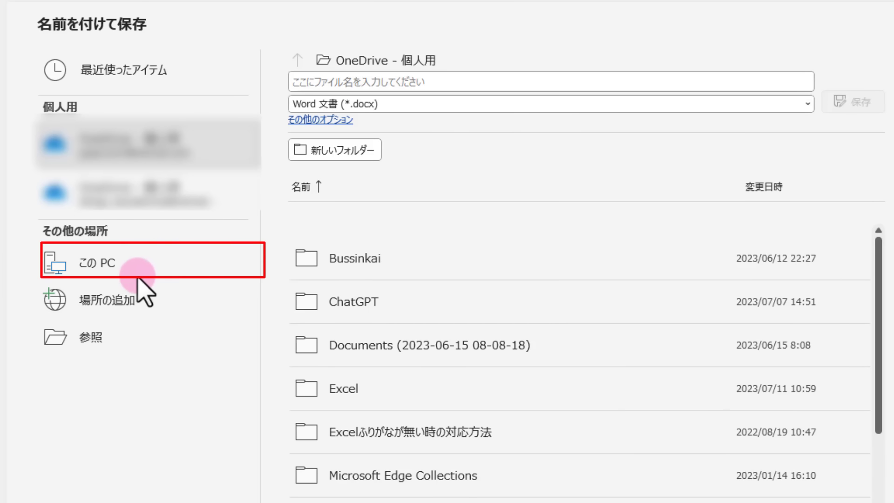
- Choose the Documents (ドキュメント) folder on this PC as the save location and enter 私の日記 as the file name
{"action": "left_click", "coordinate": [106, 264]}
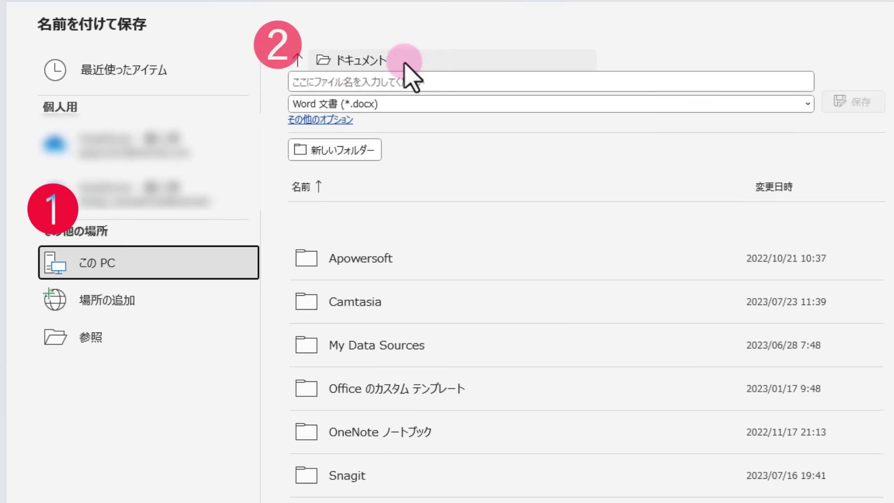
{"action": "left_click", "coordinate": [352, 83]}
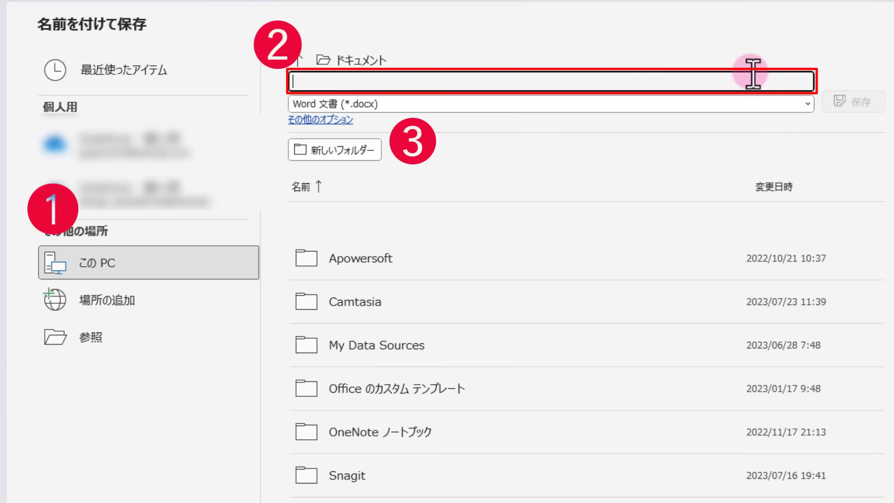
{"action": "type", "text": "watashi"}
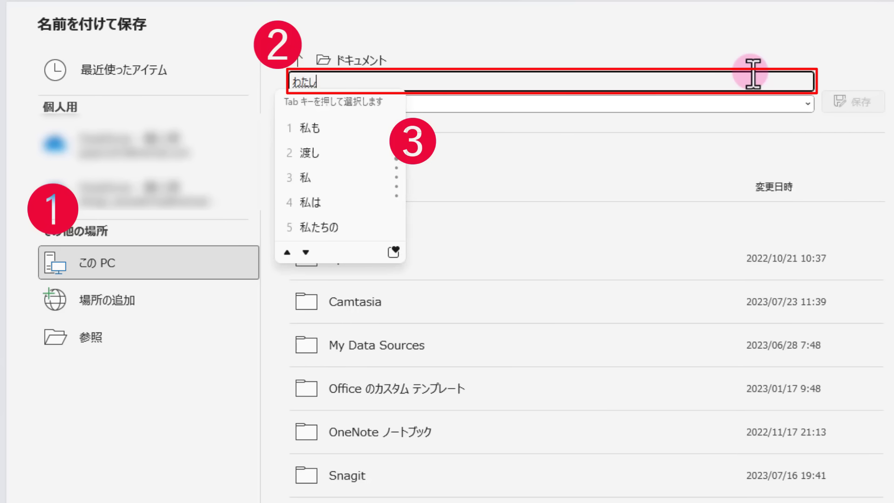
{"action": "key", "text": "space"}
{"action": "type", "text": "nonikki"}
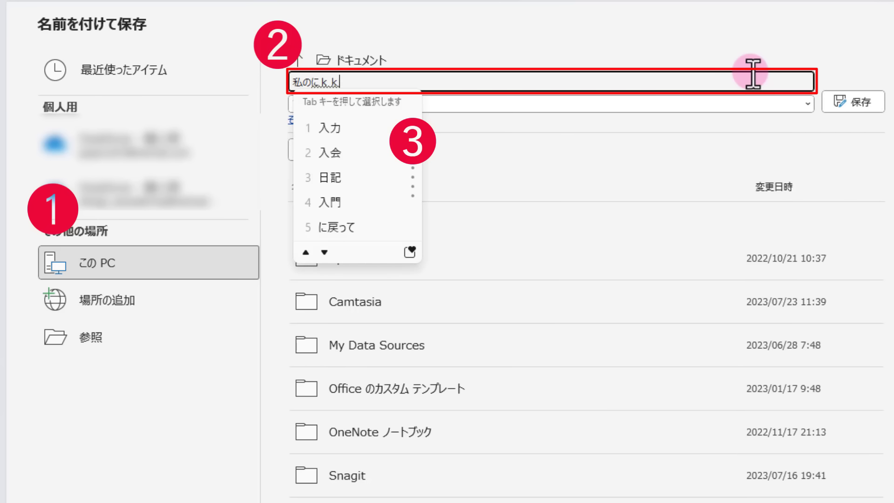
{"action": "key", "text": "space"}
{"action": "key", "text": "Return"}
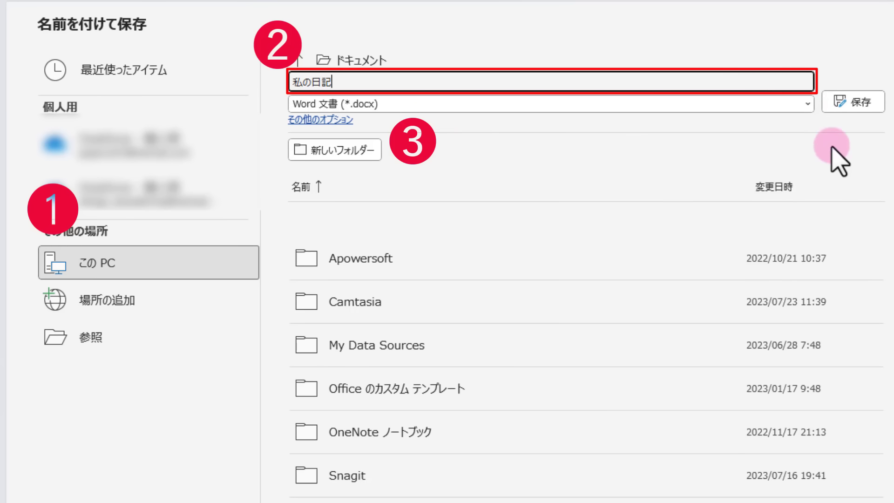
- Save the document as 私の日記 in Documents (ドキュメント) and close Word
{"action": "left_click", "coordinate": [867, 104]}
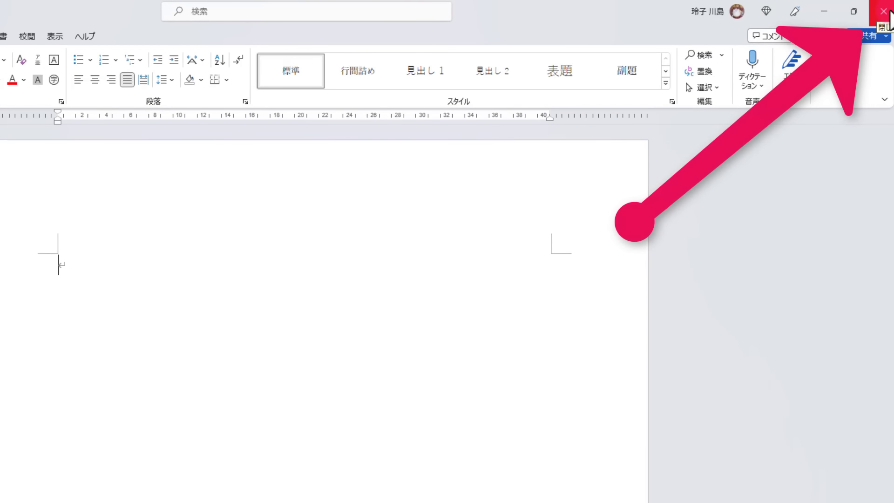
{"action": "left_click", "coordinate": [887, 11]}
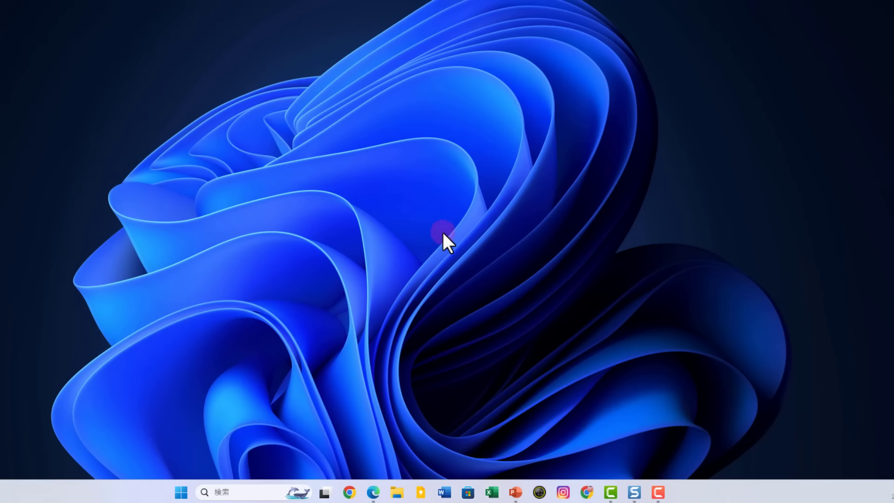
- Switch to File Explorer, open the 私の日記 Word document from the Documents (ドキュメント) folder, and close the document again
{"action": "left_click", "coordinate": [396, 496]}
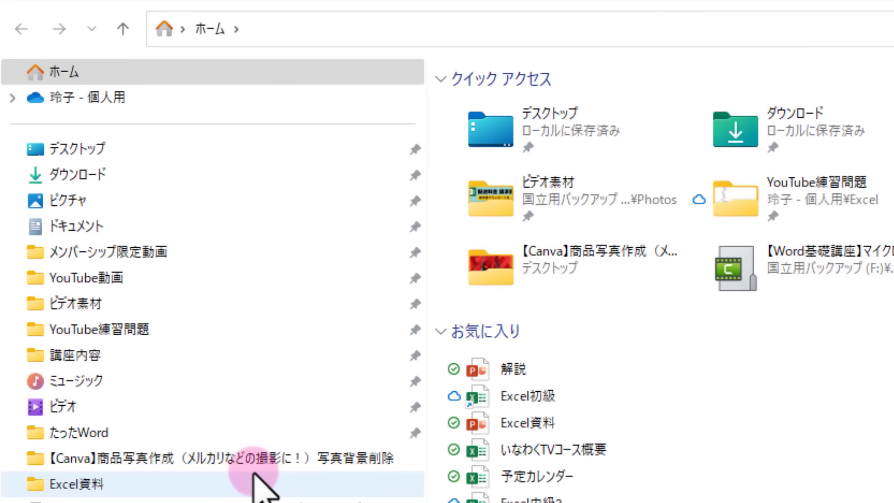
{"action": "left_click", "coordinate": [103, 227]}
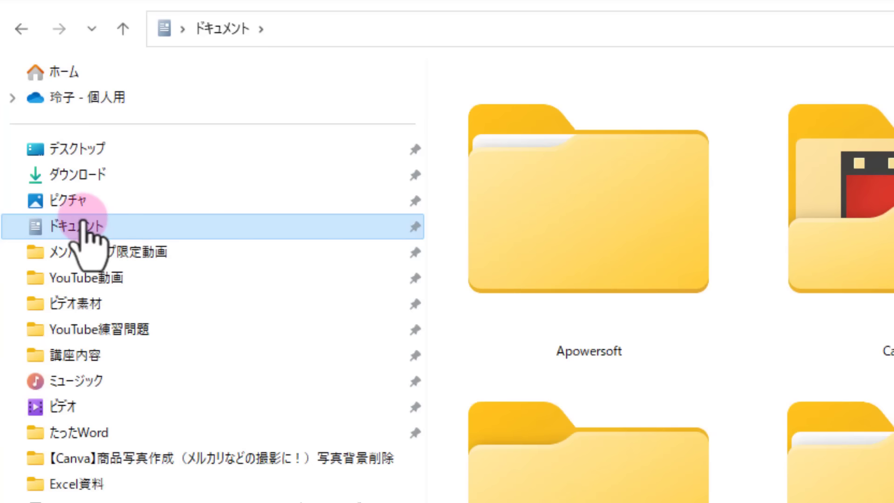
{"action": "scroll", "coordinate": [652, 280], "scroll_direction": "down", "scroll_amount": 10}
{"action": "scroll", "coordinate": [652, 279], "scroll_direction": "down", "scroll_amount": 20}
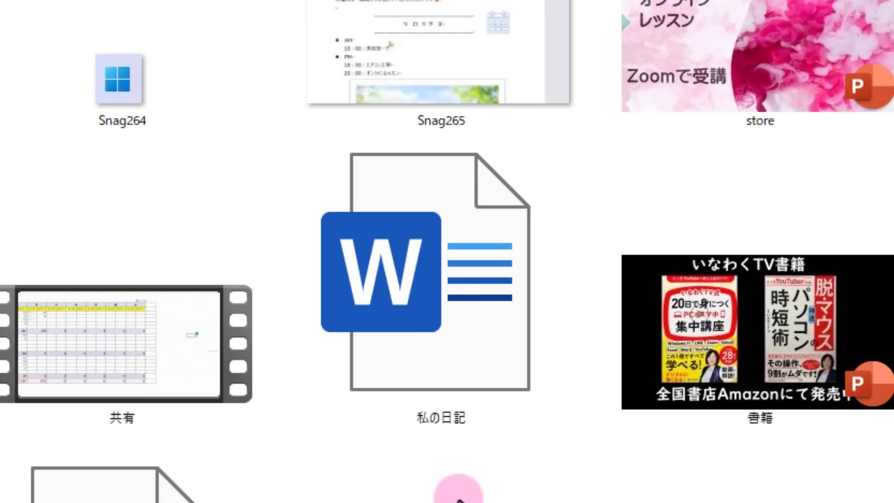
{"action": "left_click", "coordinate": [574, 458]}
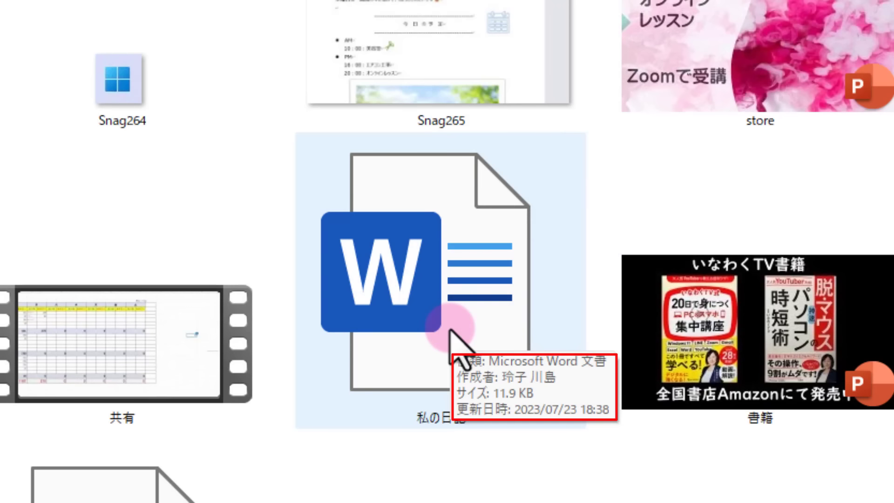
{"action": "double_click", "coordinate": [411, 287]}
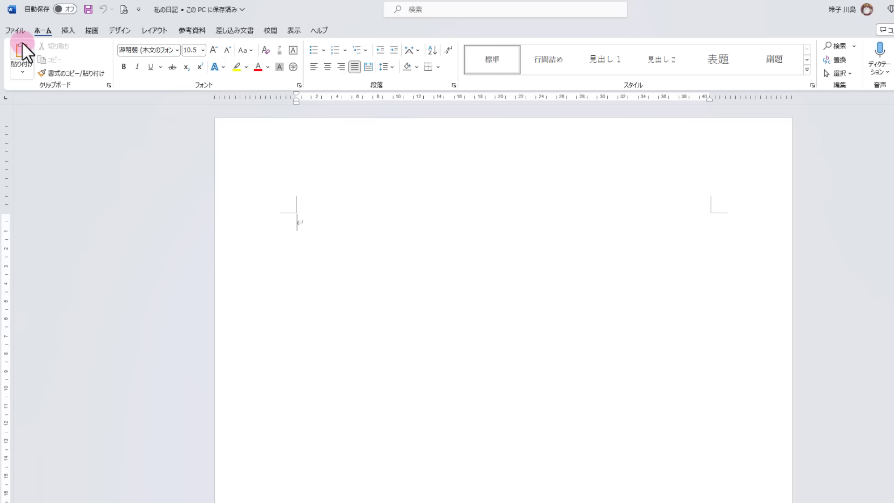
{"action": "key", "text": "alt+F4"}
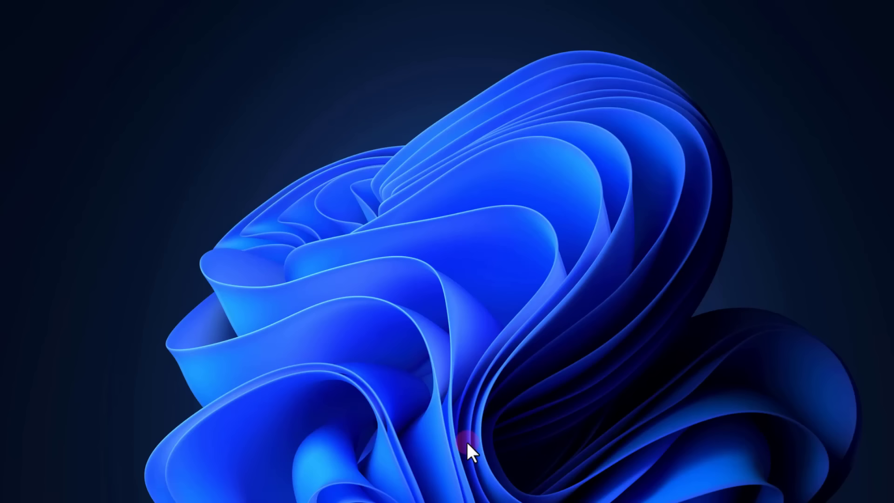